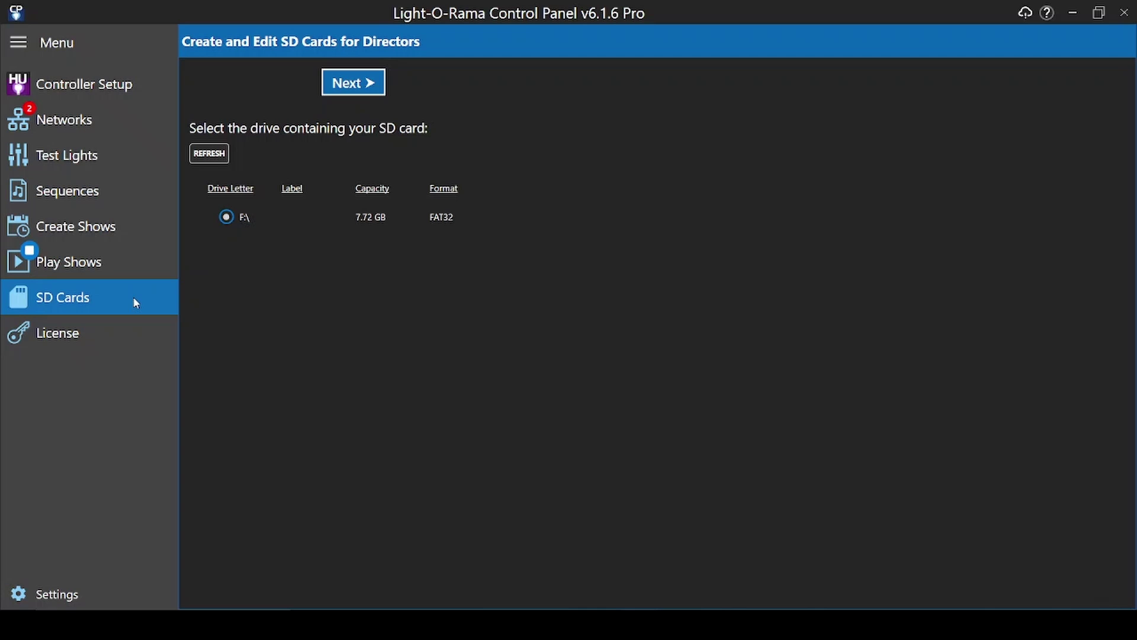
Step: Start creating a new SD card show on drive F: and assign it to Show 1
left_click(356, 88)
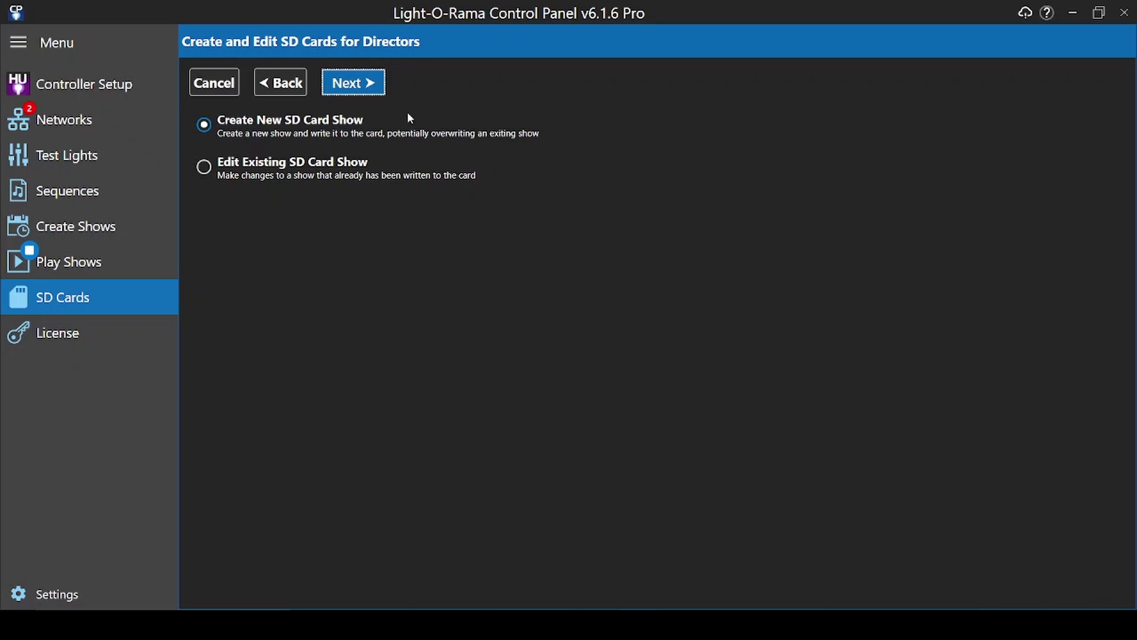
left_click(355, 83)
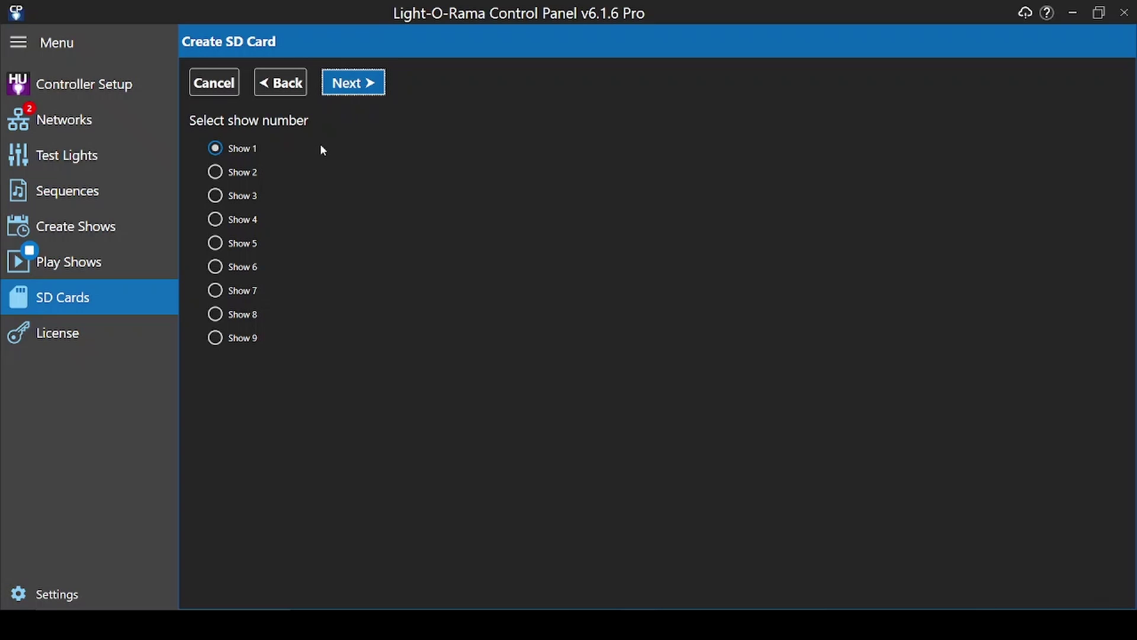
left_click(358, 87)
Step: Choose the MP3 Director as the device, with 4 ports and product generation G4
left_click(203, 194)
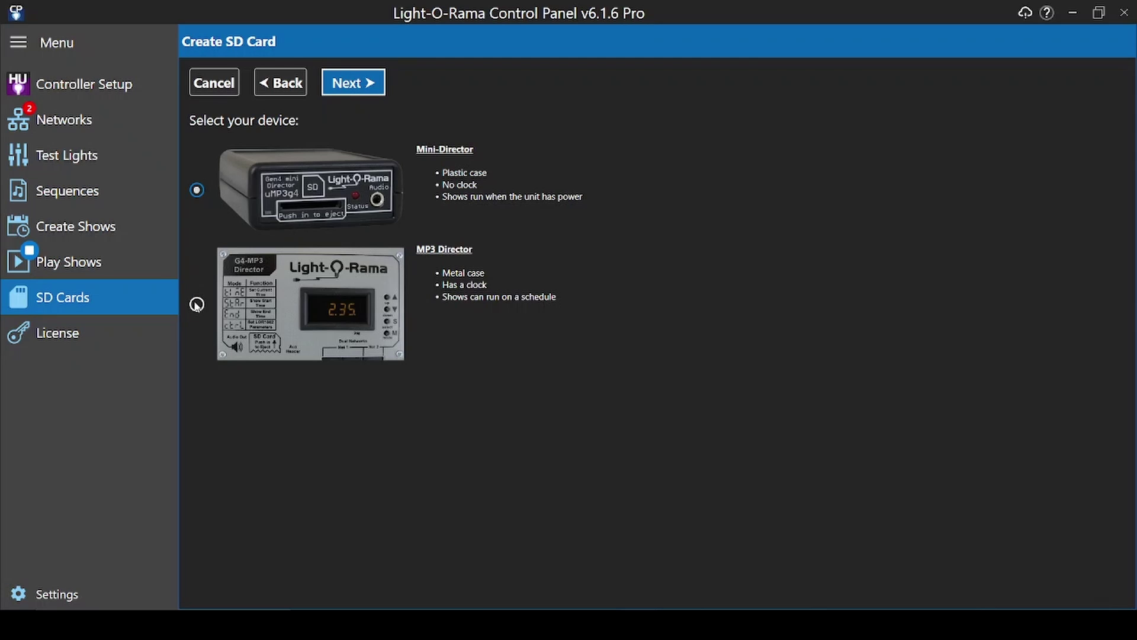
left_click(197, 305)
left_click(366, 88)
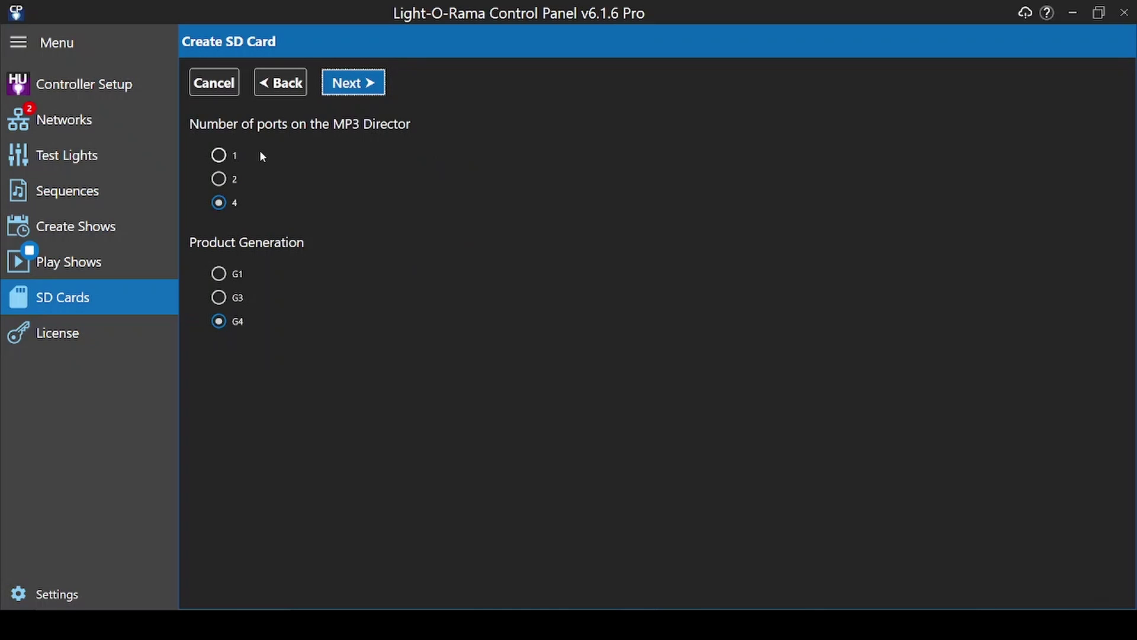
left_click(218, 158)
left_click(219, 181)
left_click(368, 85)
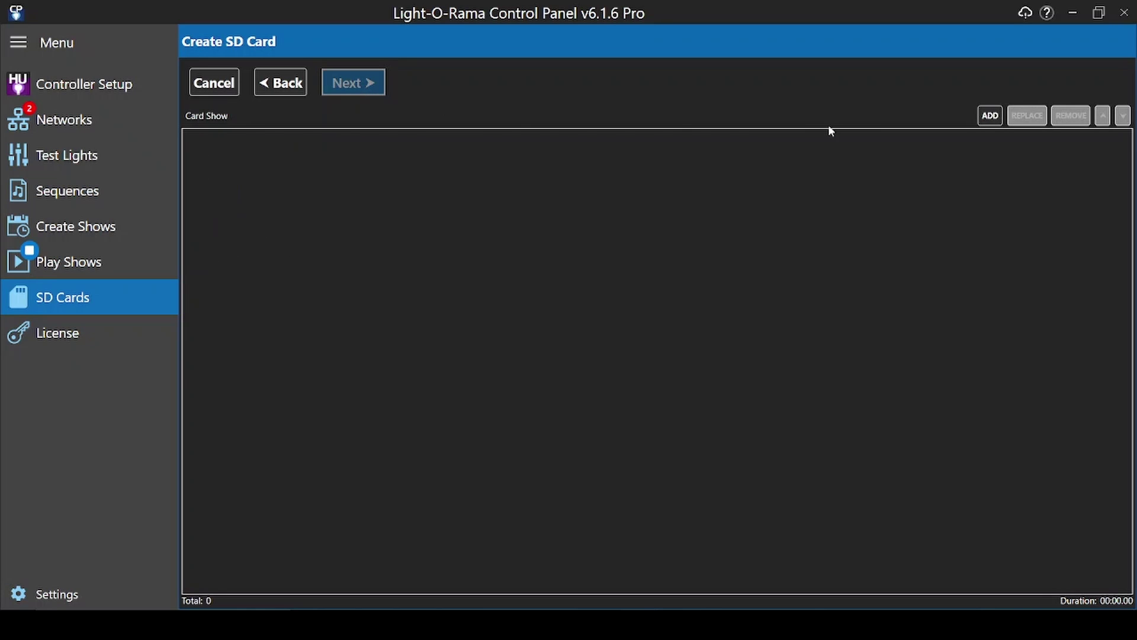
Step: Add the LOR-RGBPlus sequences of Cant Stop The Feeling and Carol Of The Bells, plus Do You Want To Build A Snowman, to the card show
left_click(993, 119)
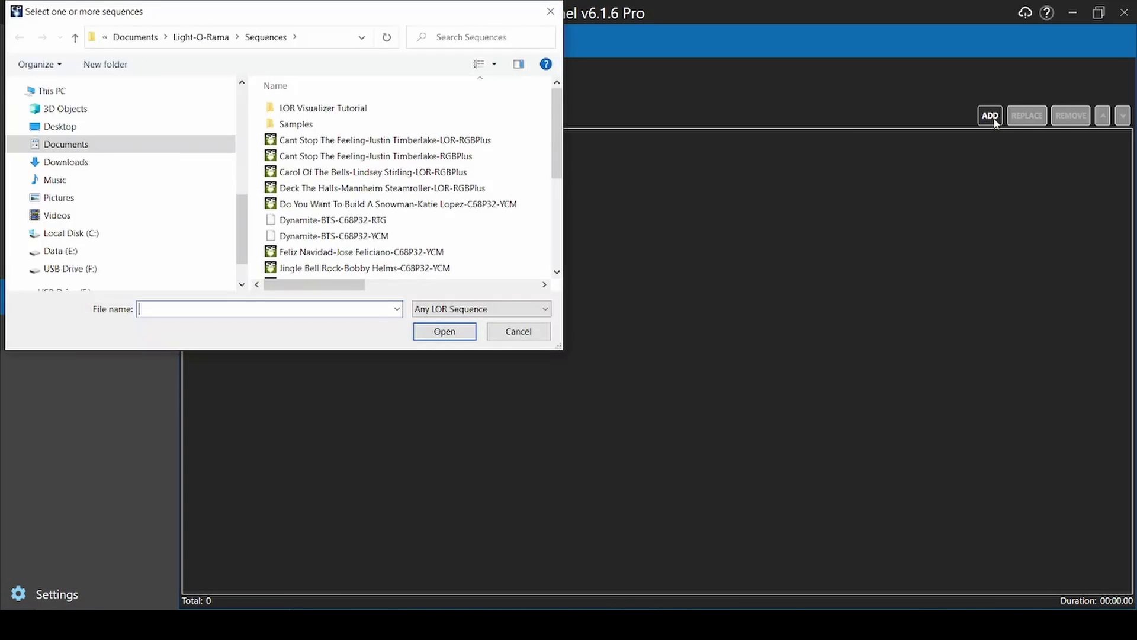
left_click(483, 140)
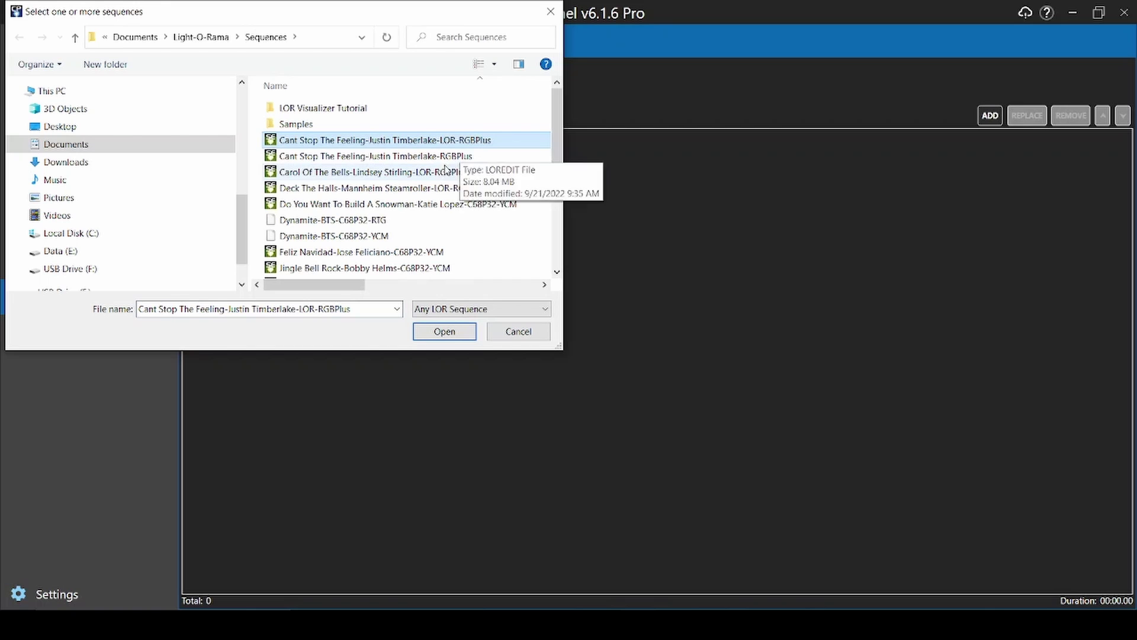
left_click(445, 171, "ctrl")
left_click(436, 205, "ctrl")
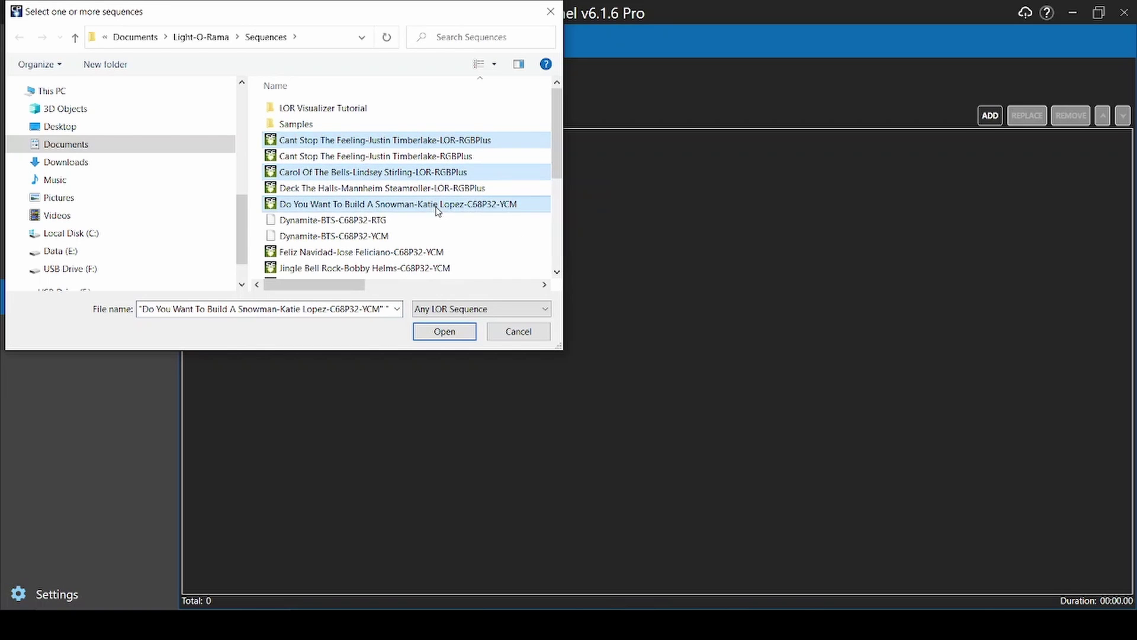
left_click(445, 333)
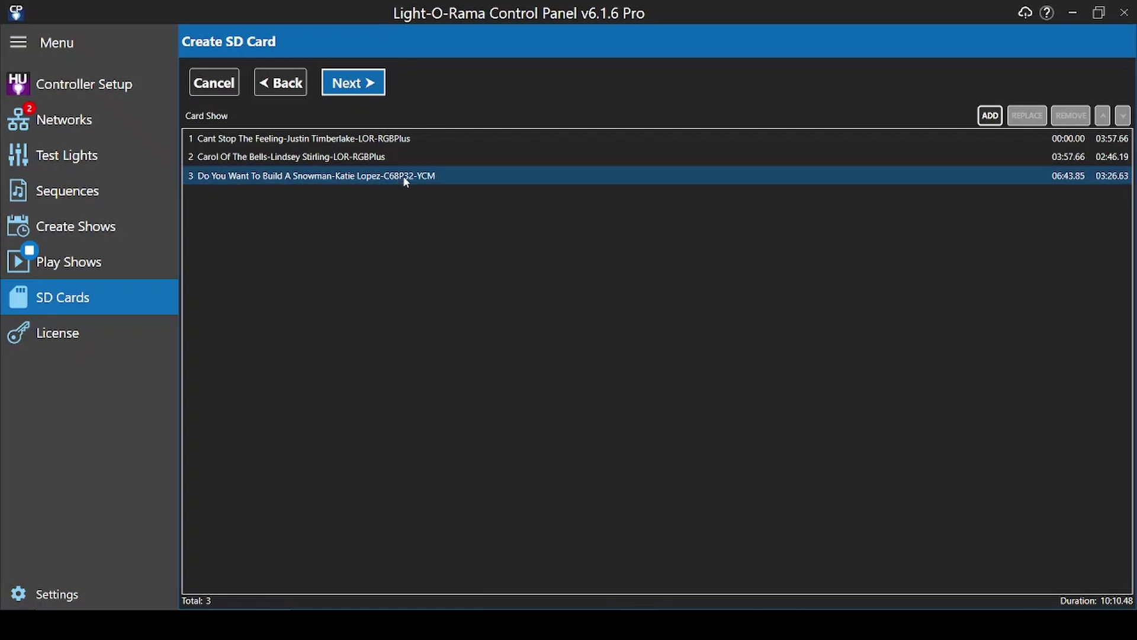
Step: Move Carol Of The Bells up to first place in the card show and accept the sequence list
left_click(362, 159)
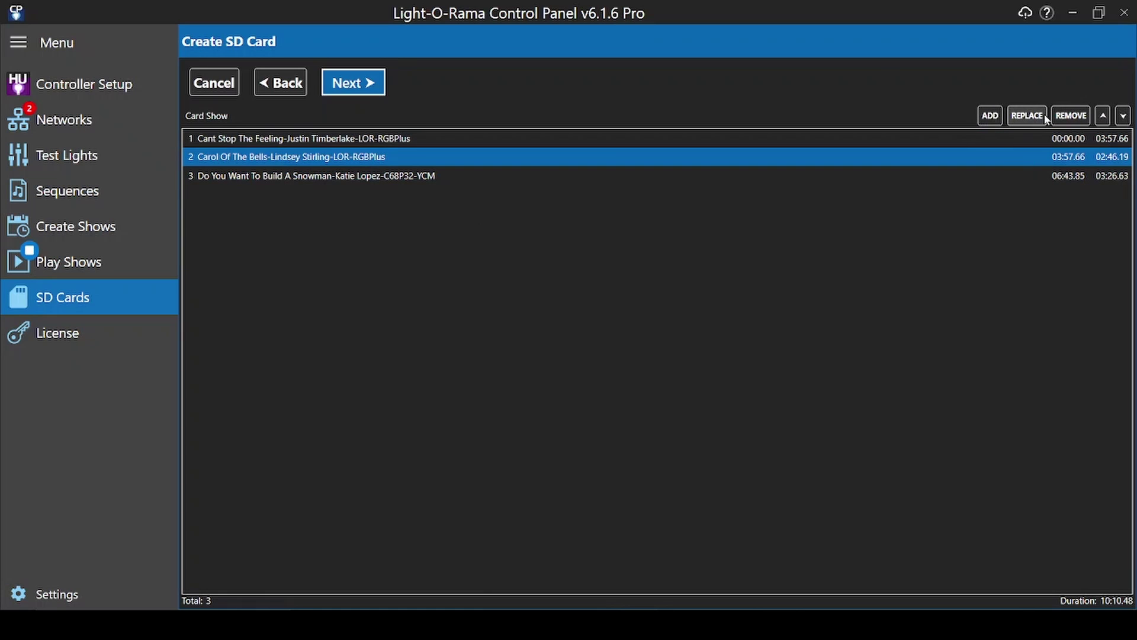
left_click(1103, 116)
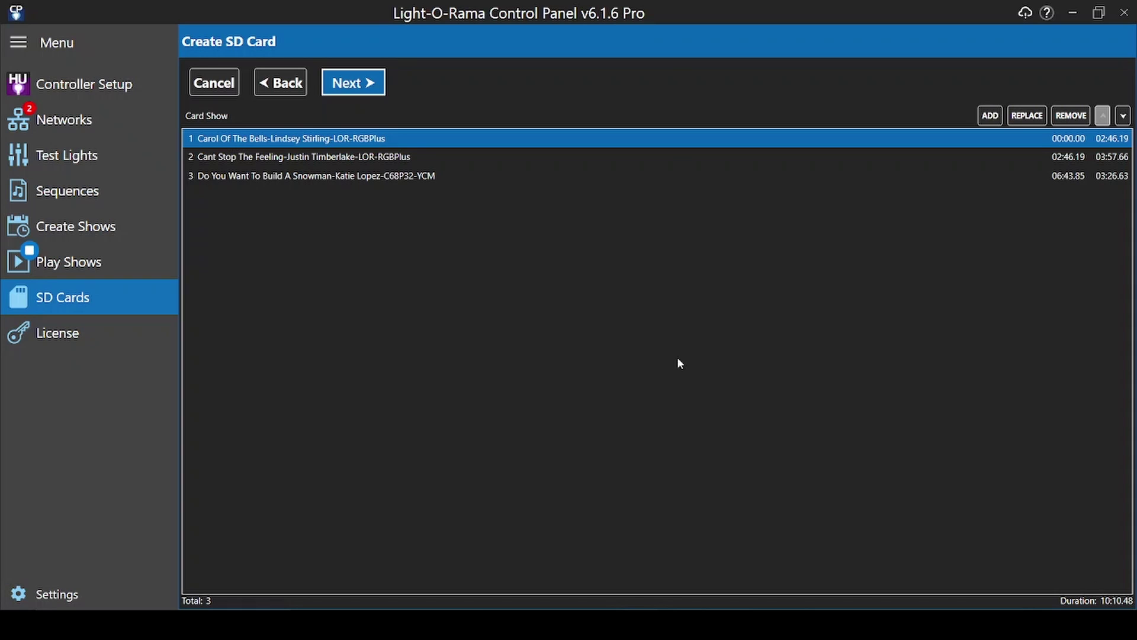
left_click(358, 87)
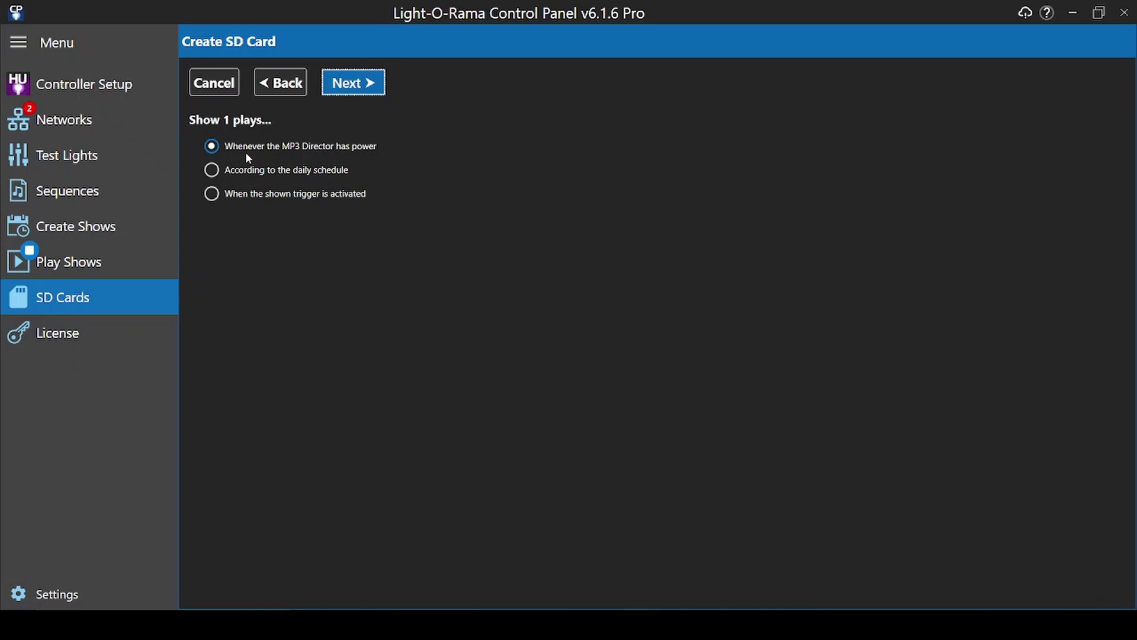
Step: Run Show 1 on the daily schedule with a 5:30 PM start time for all days, keeping it looping continuously
left_click(212, 171)
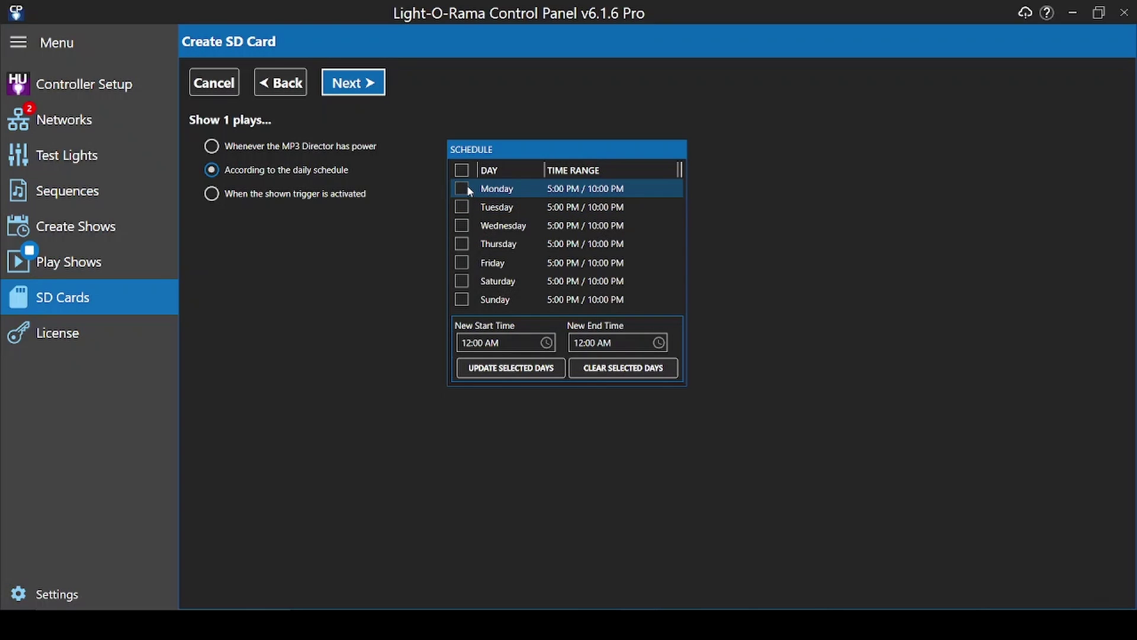
left_click(462, 170)
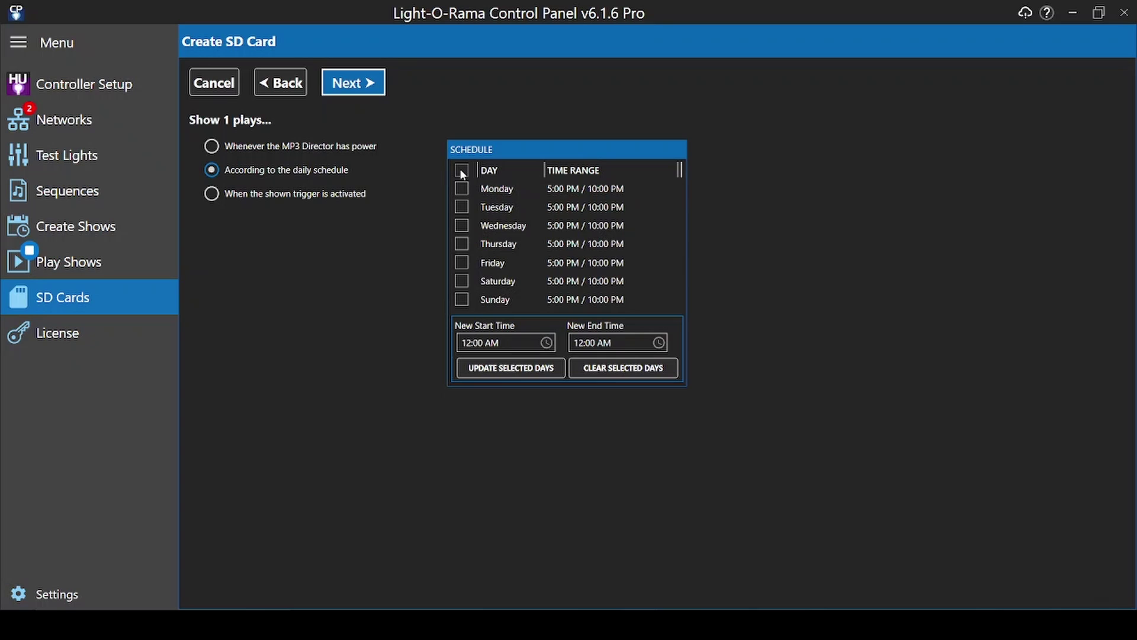
left_click(472, 342)
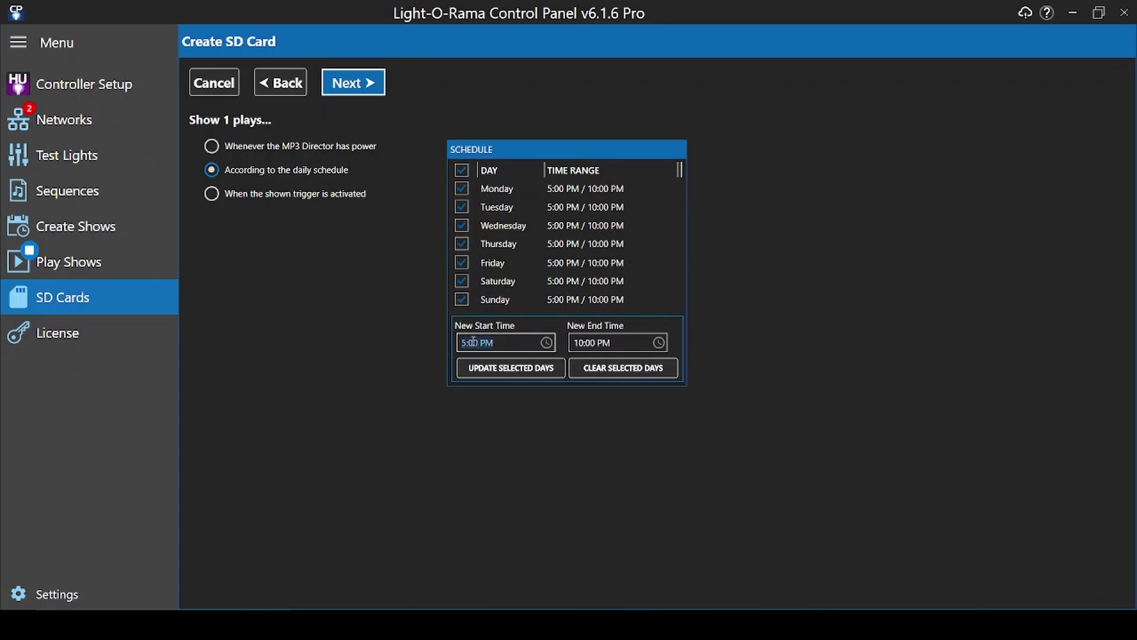
key("BackSpace")
type("3")
left_click(511, 370)
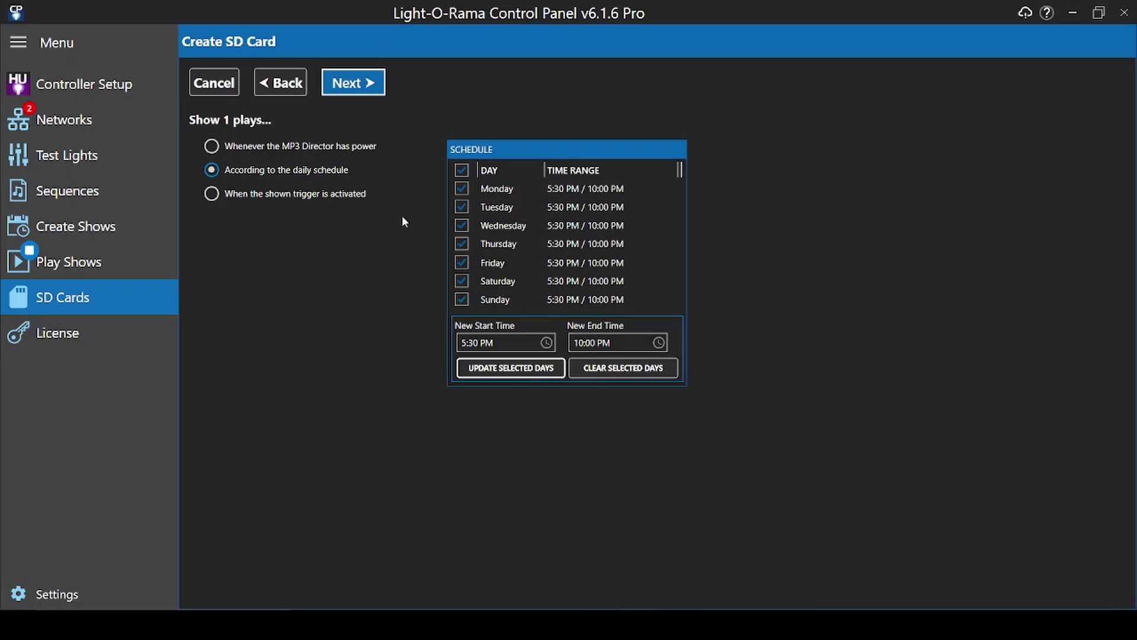
left_click(369, 83)
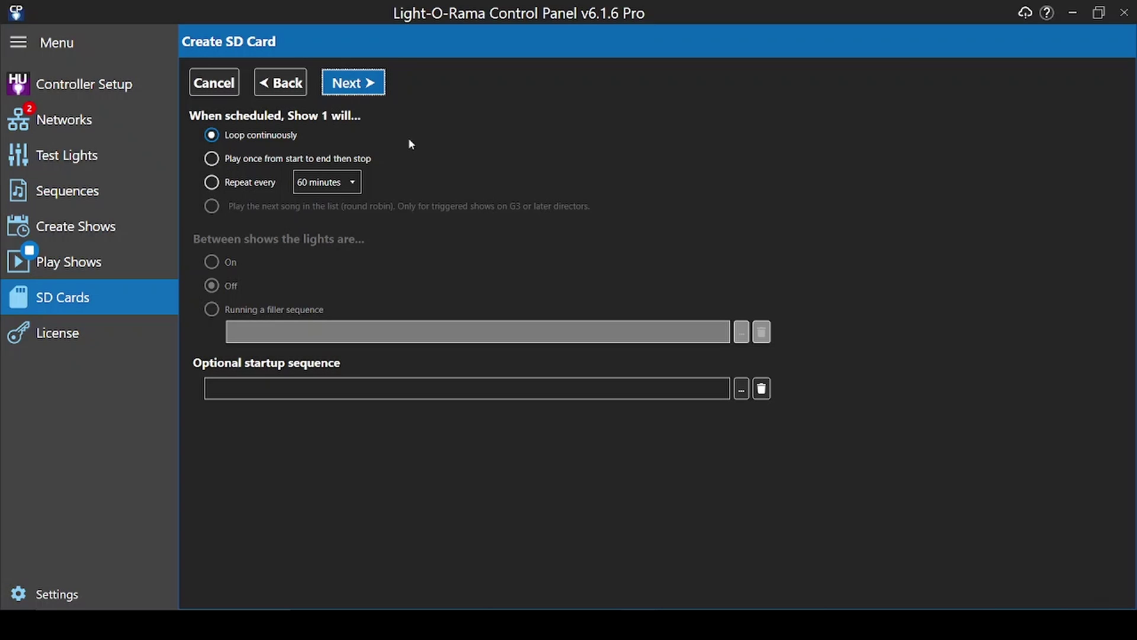
left_click(364, 82)
Step: Check the protocol and speed choices in the settings of Director 1's port 1, leaving without saving
left_click(268, 177)
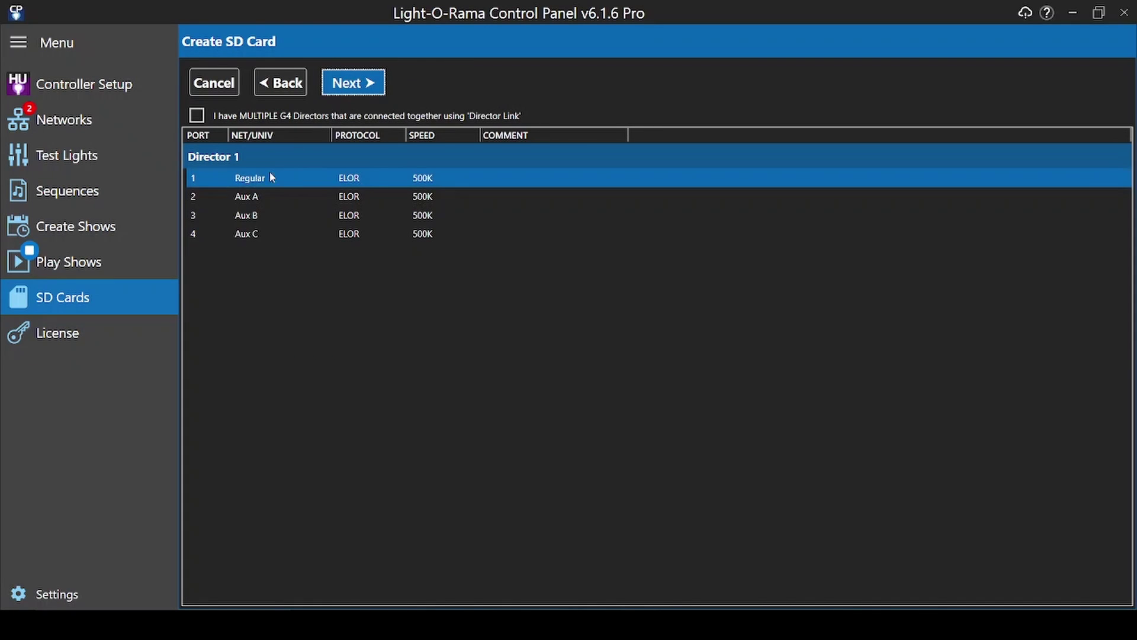
double_click(252, 179)
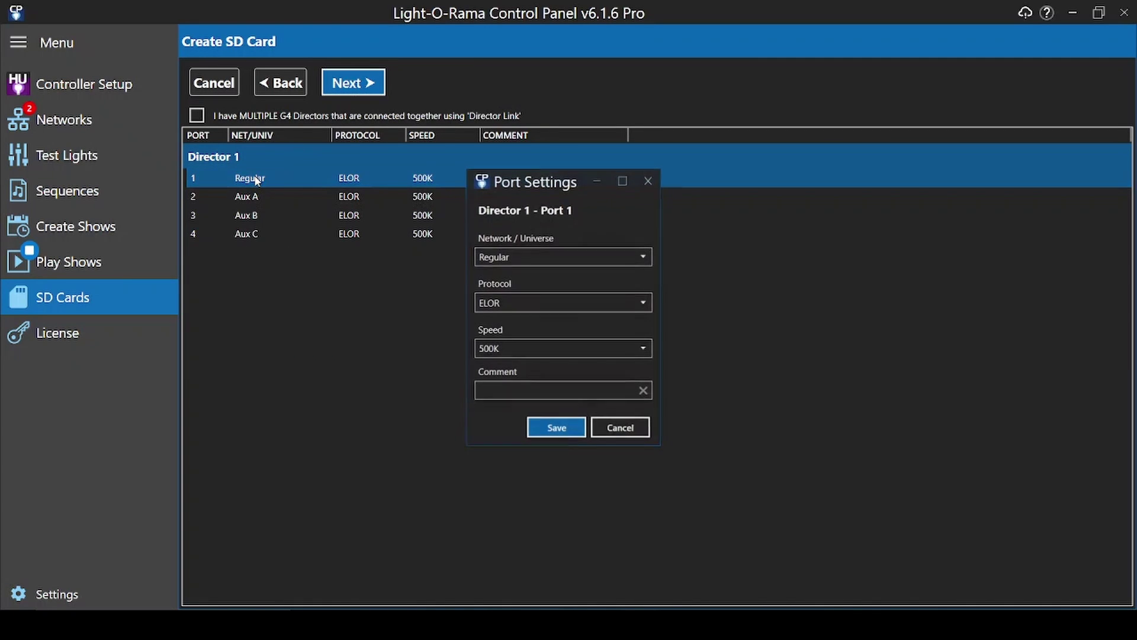
left_click(643, 306)
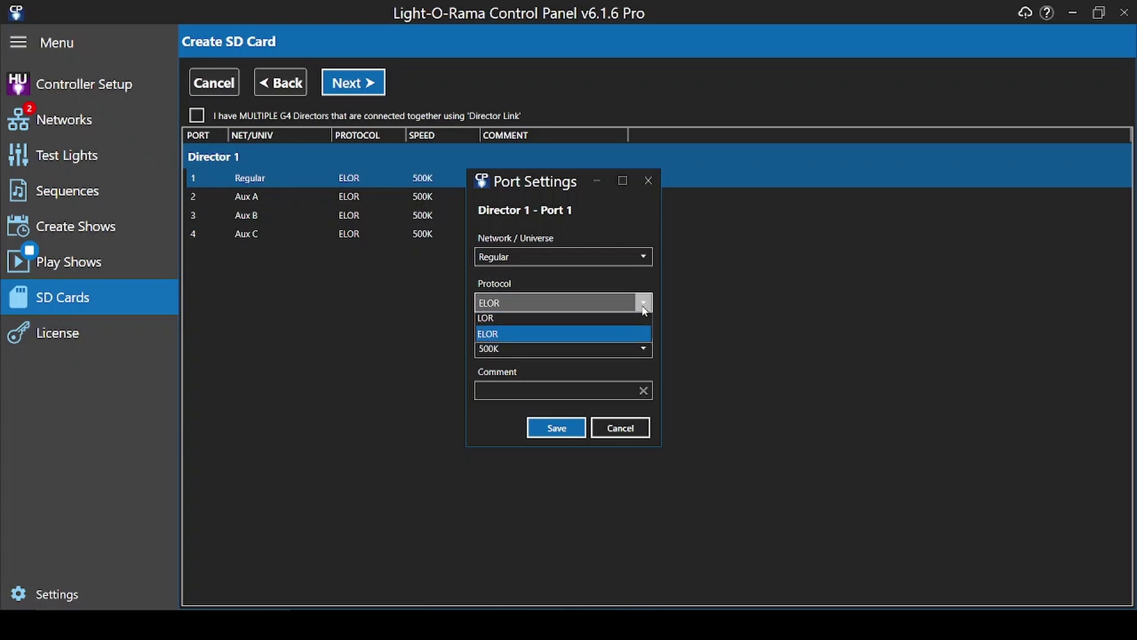
left_click(644, 337)
left_click(645, 354)
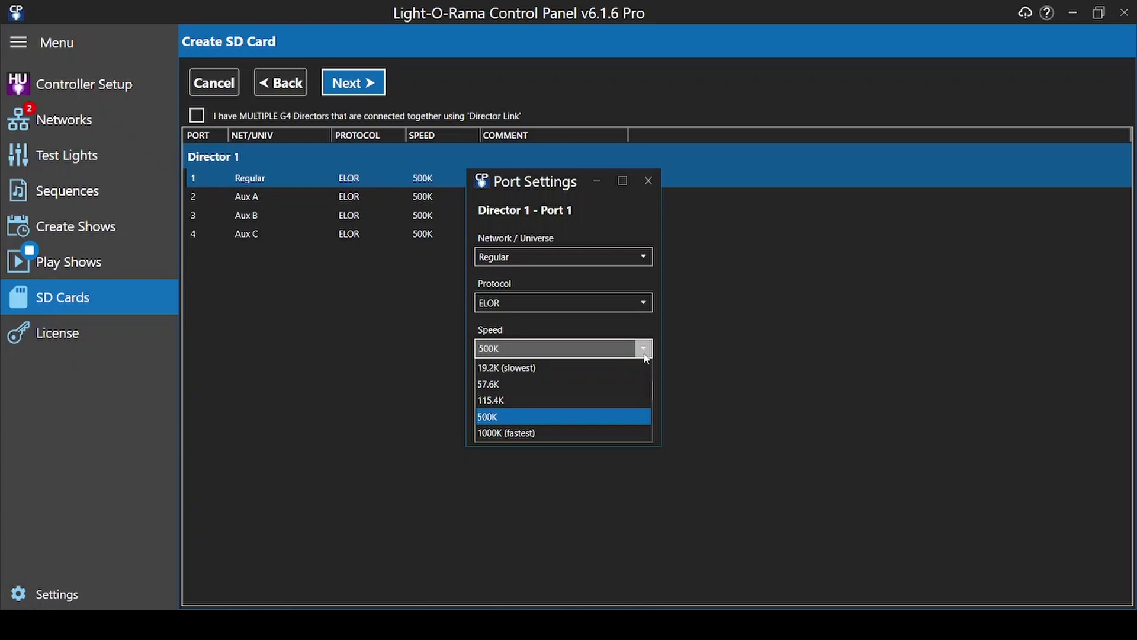
left_click(644, 352)
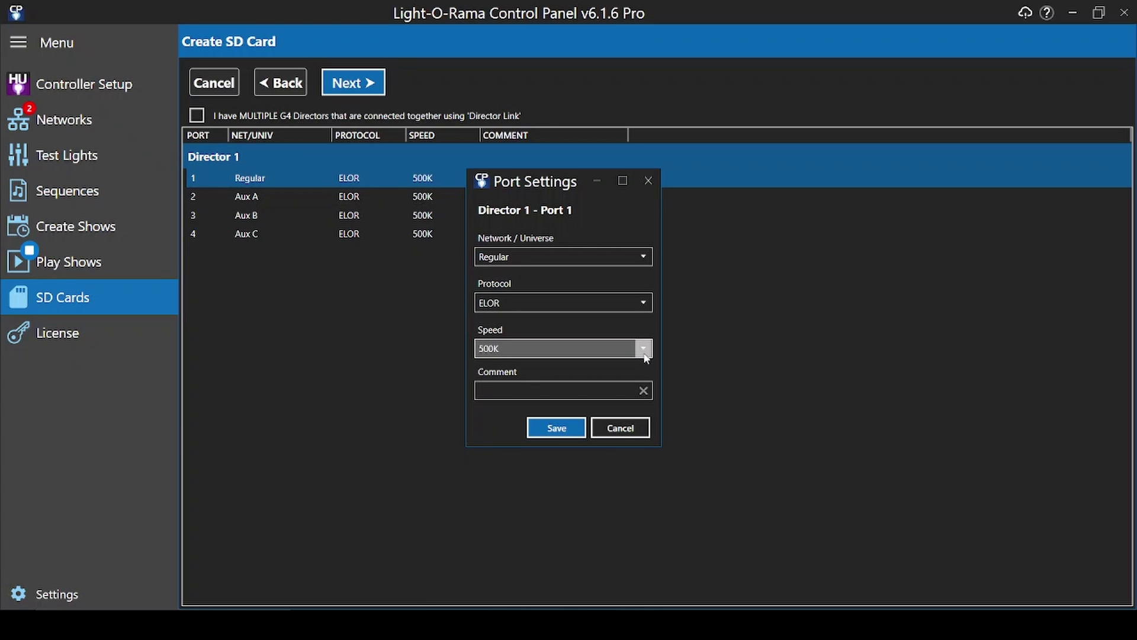
left_click(648, 185)
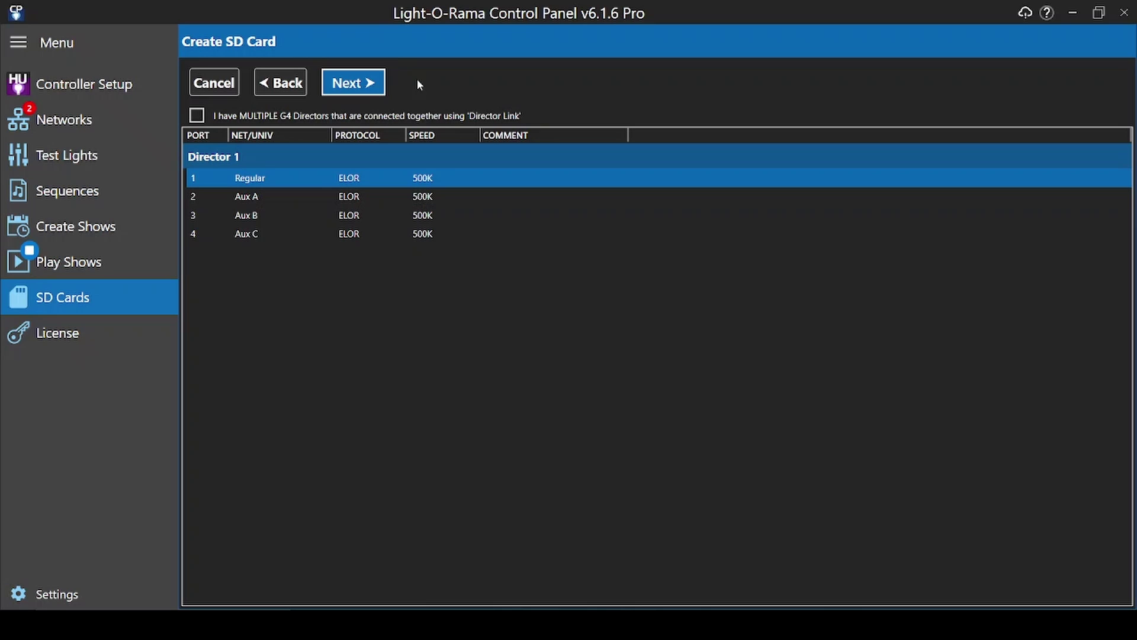
Step: Accept the port assignments and default final options, and write the show to the card
left_click(349, 85)
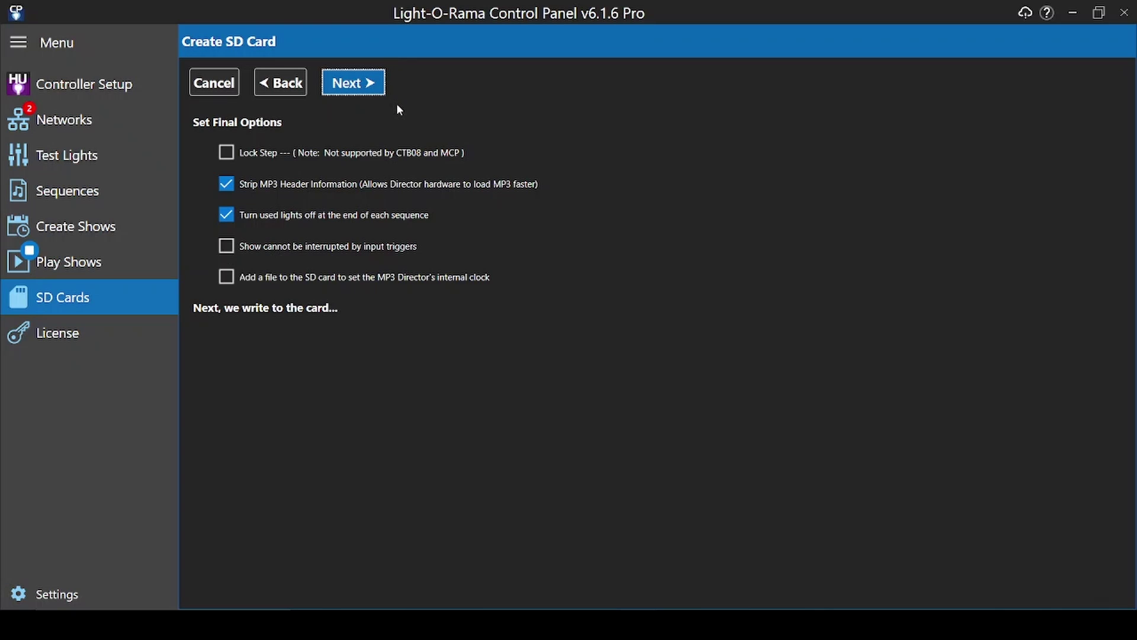
left_click(365, 86)
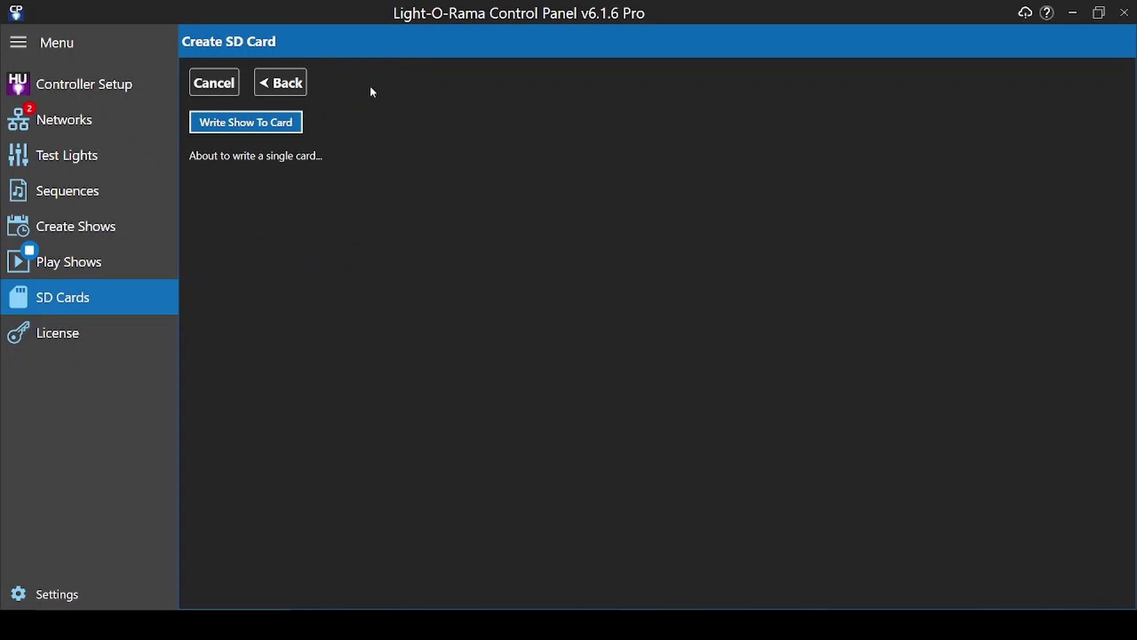
left_click(281, 125)
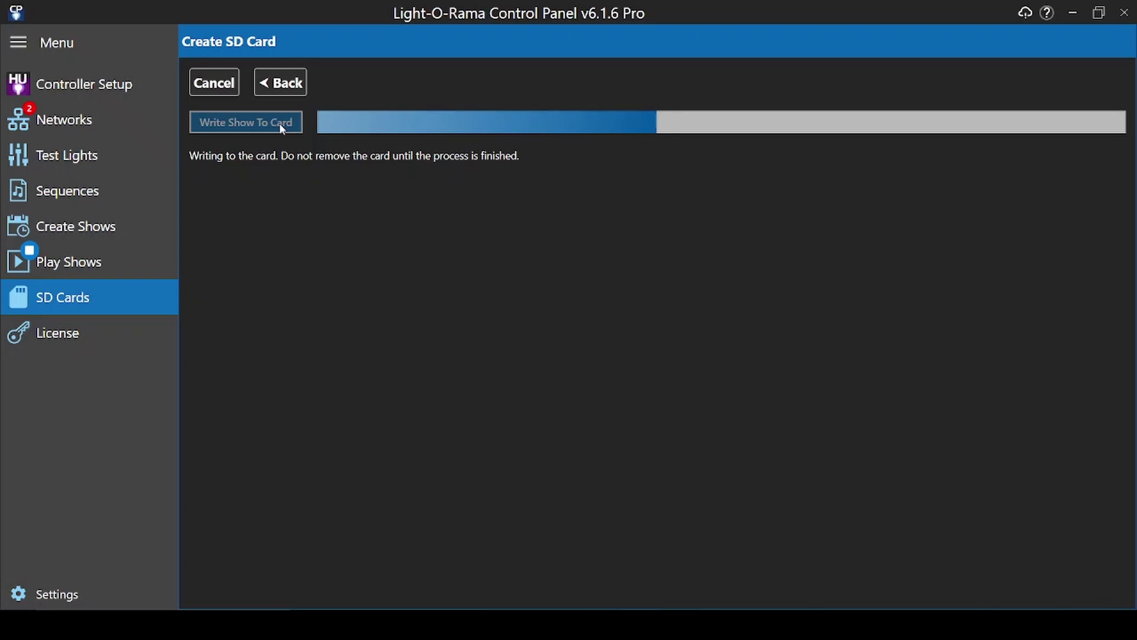